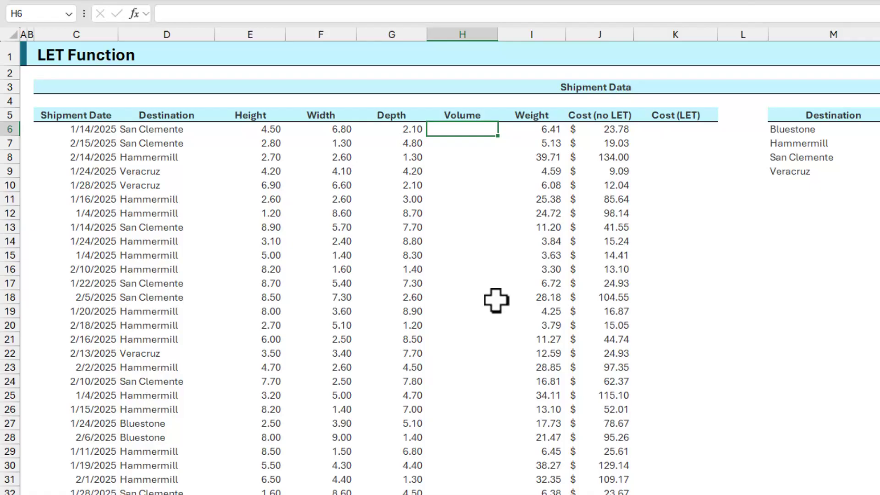
Step: Start a LET formula in H6 that defines h as E6, w as F6 and d as G6
type("=LET(")
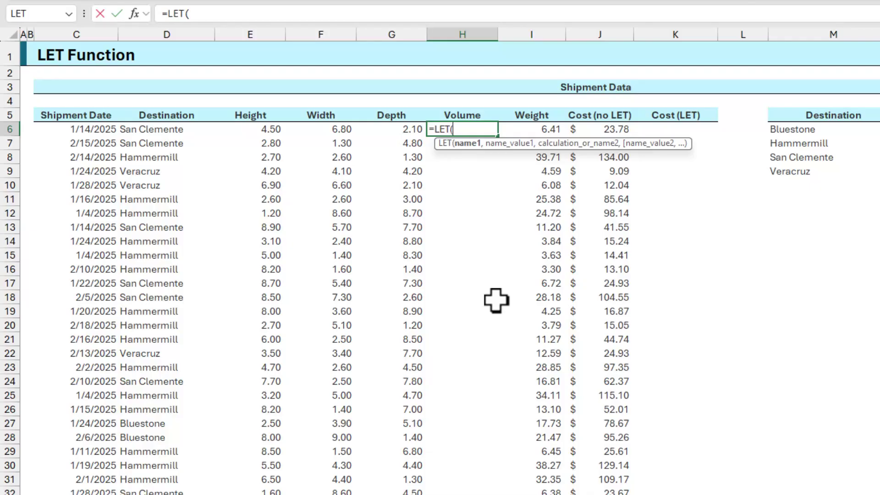
type("h,")
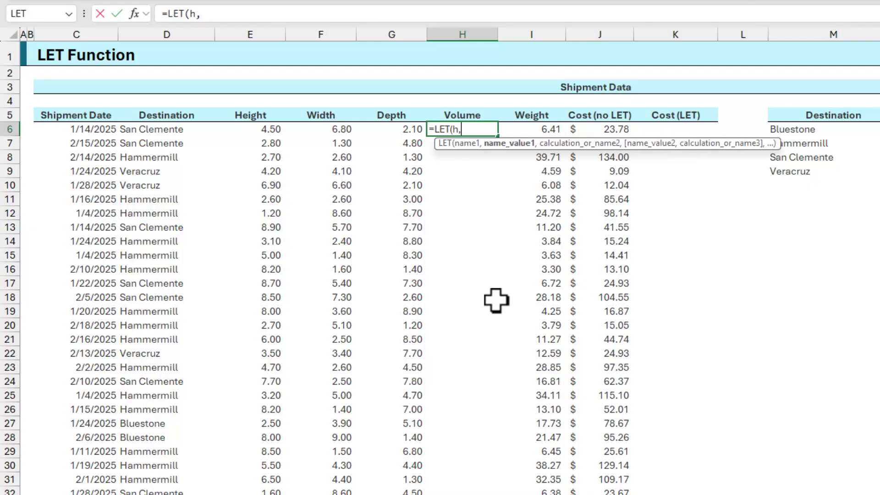
left_click(248, 129)
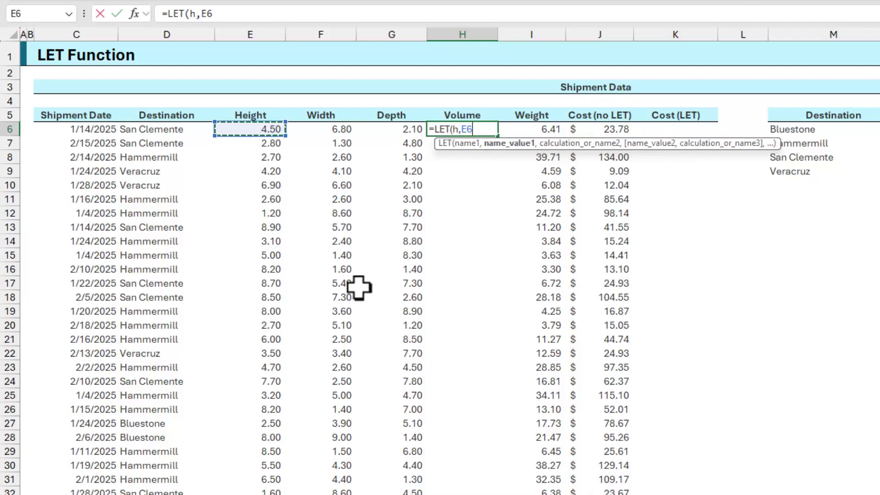
type(",")
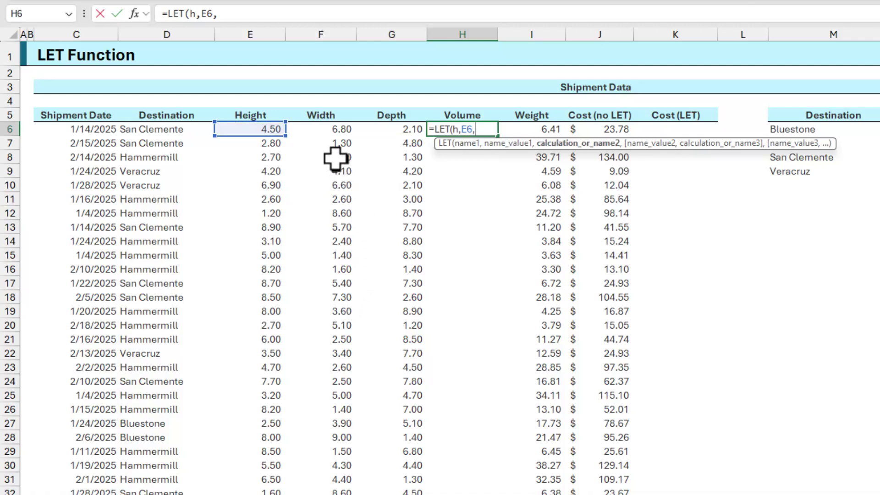
type("w,")
left_click(317, 129)
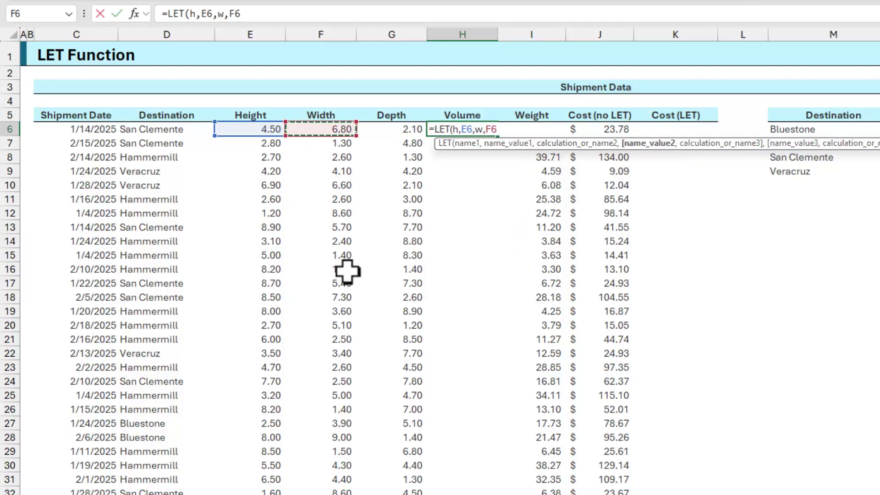
type(",")
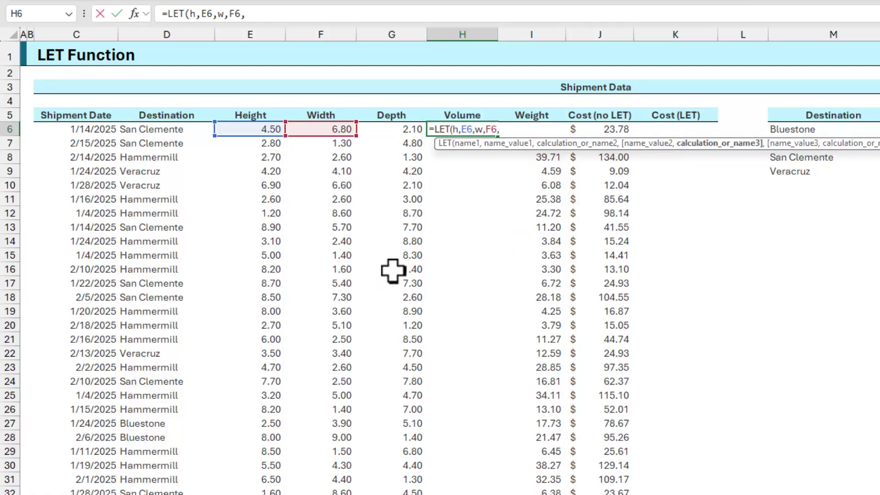
type("d")
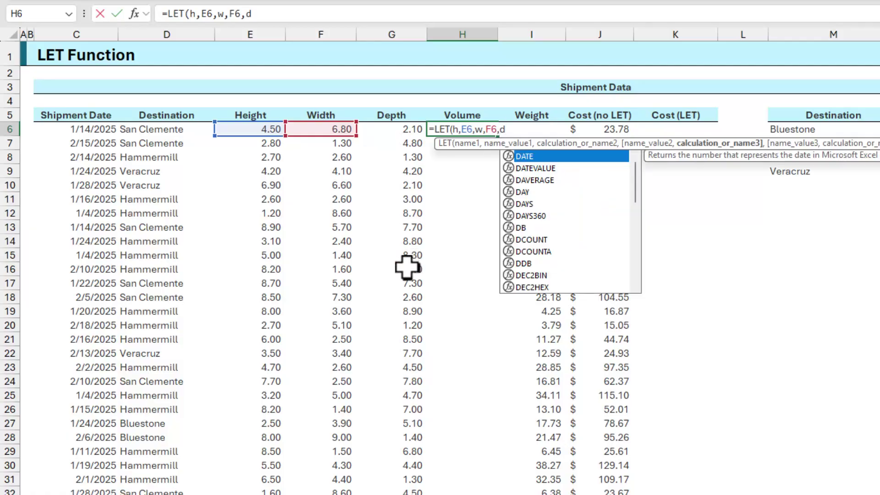
type(",")
left_click(400, 130)
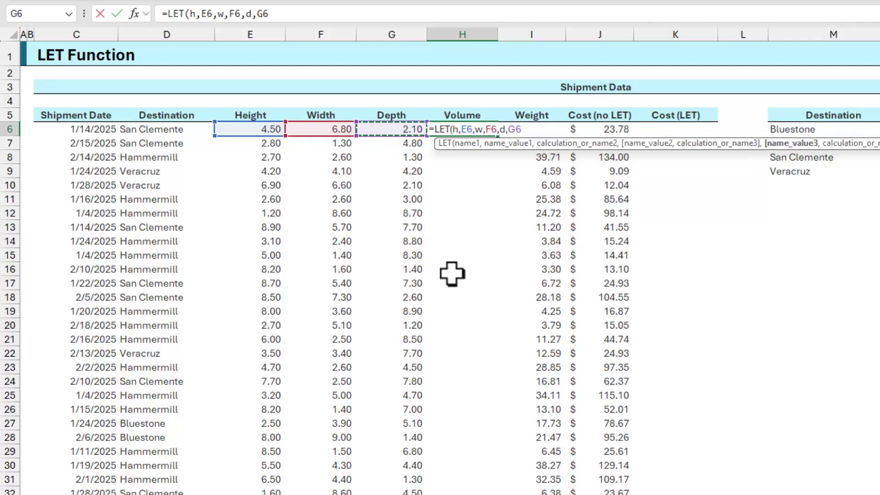
type(",")
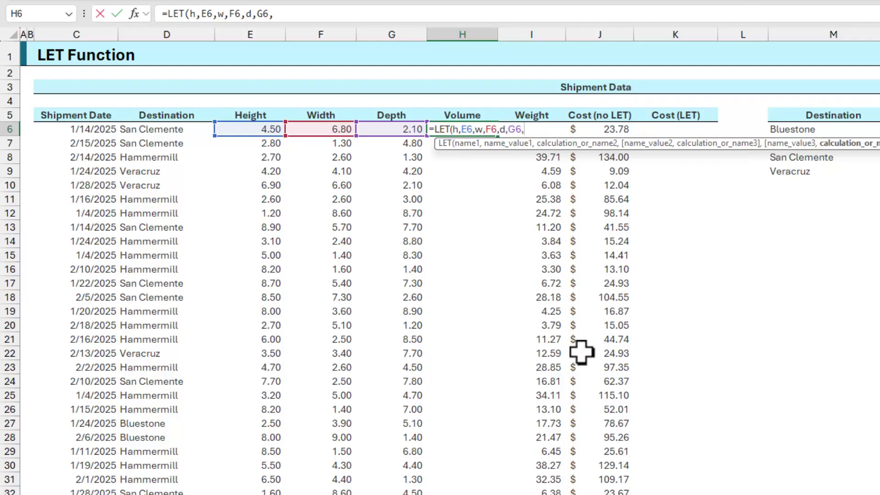
Step: Complete the LET formula in H6 with the calculation h*w*d and fill it down the Volume column
type("h")
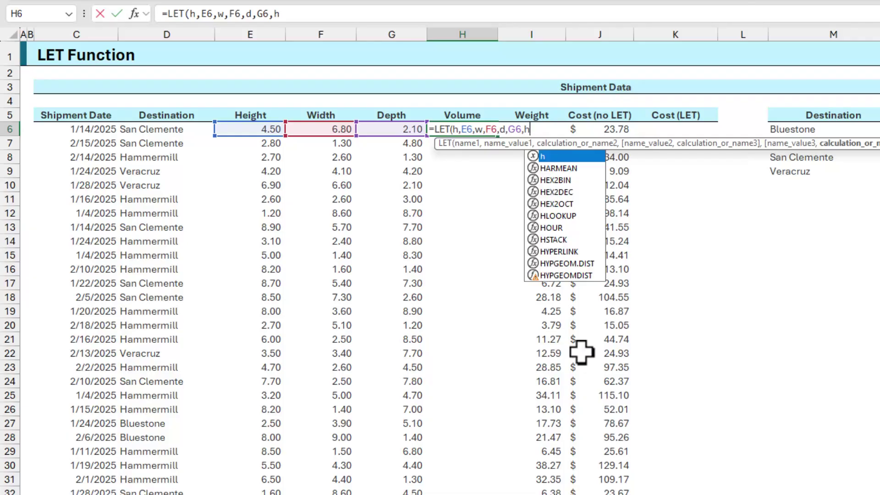
type("*w")
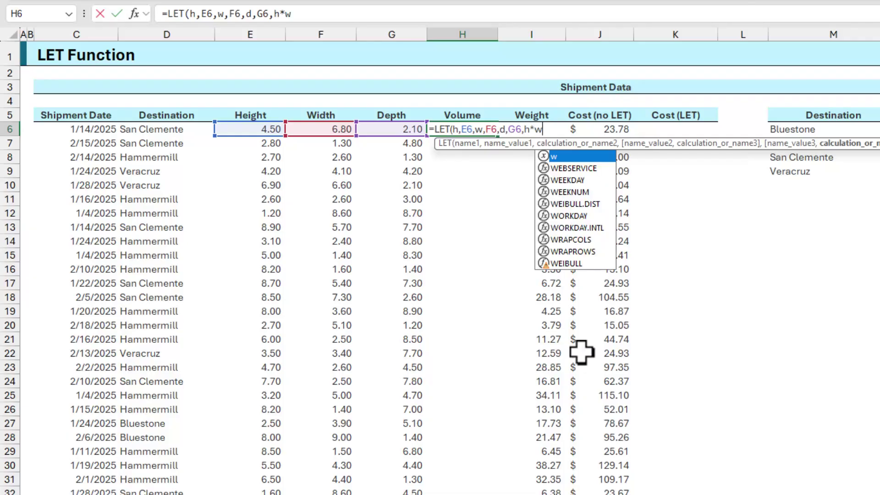
type("*d)")
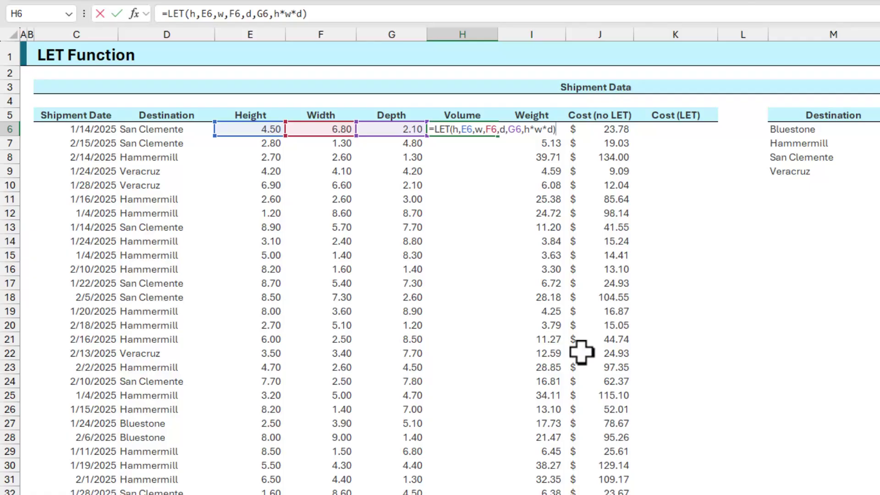
key("ctrl+Return")
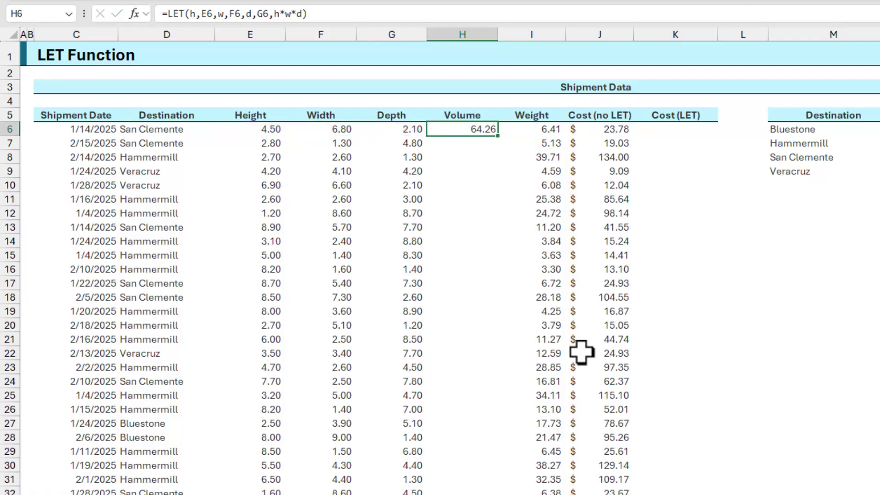
double_click(498, 136)
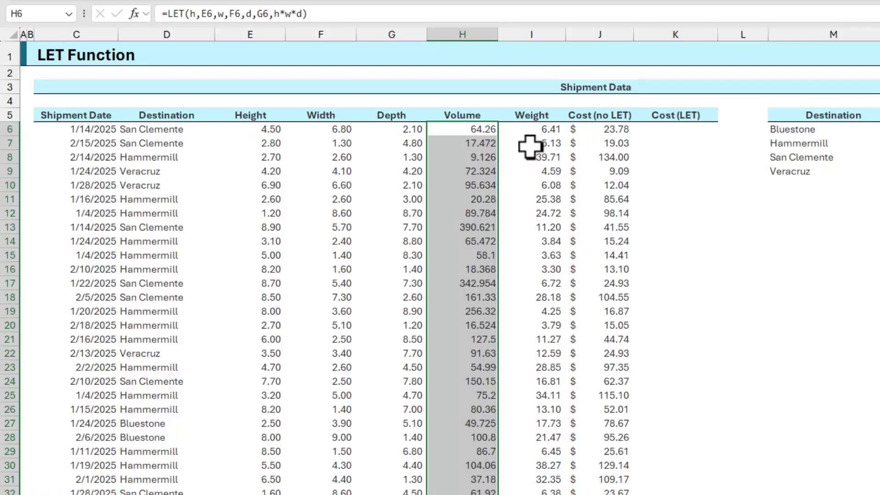
Step: Examine the Cost (no LET) formula in J6 and the destination, weight, per pound price, bulk level and bulk discount data it uses
left_click(610, 133)
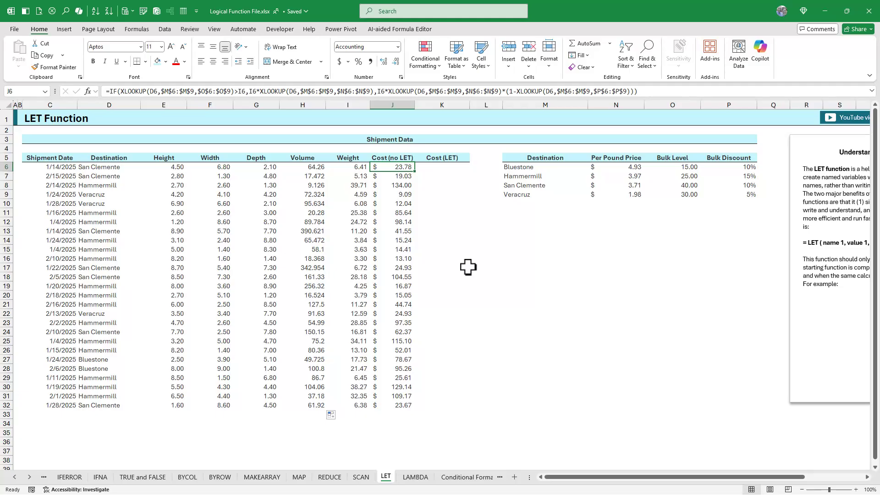
double_click(407, 169)
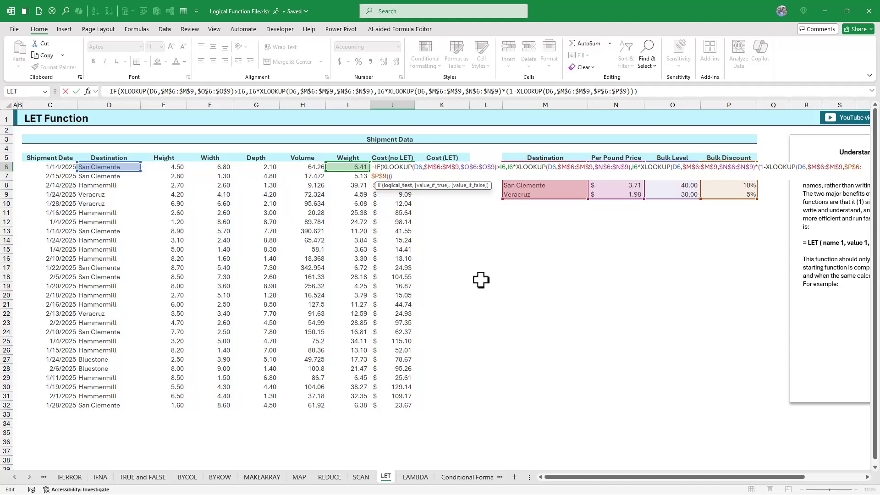
key("ctrl+Return")
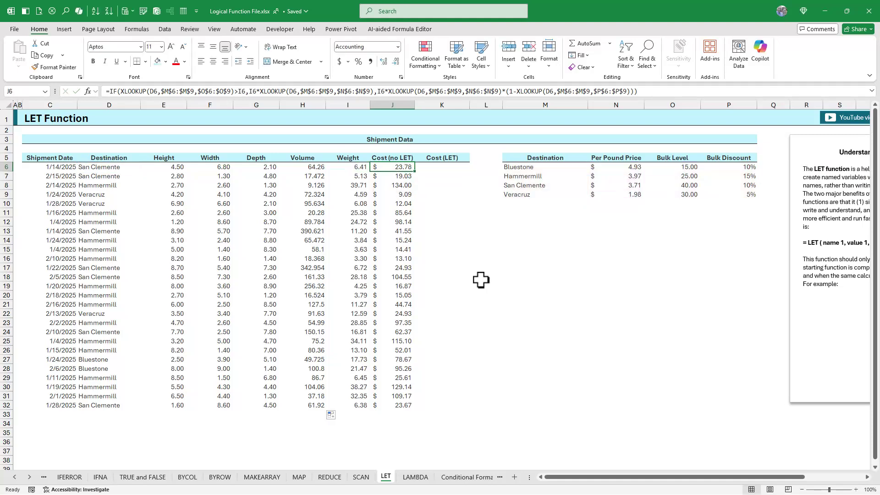
left_click(110, 171)
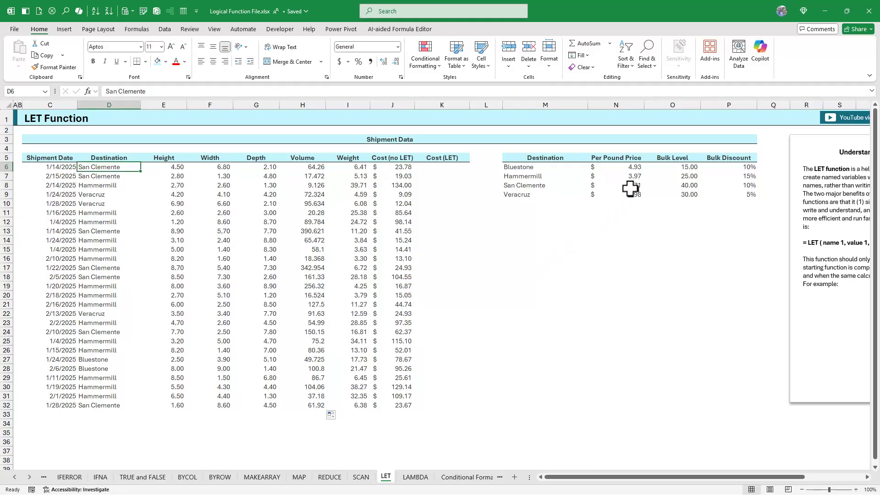
left_click_drag(625, 168, 625, 193)
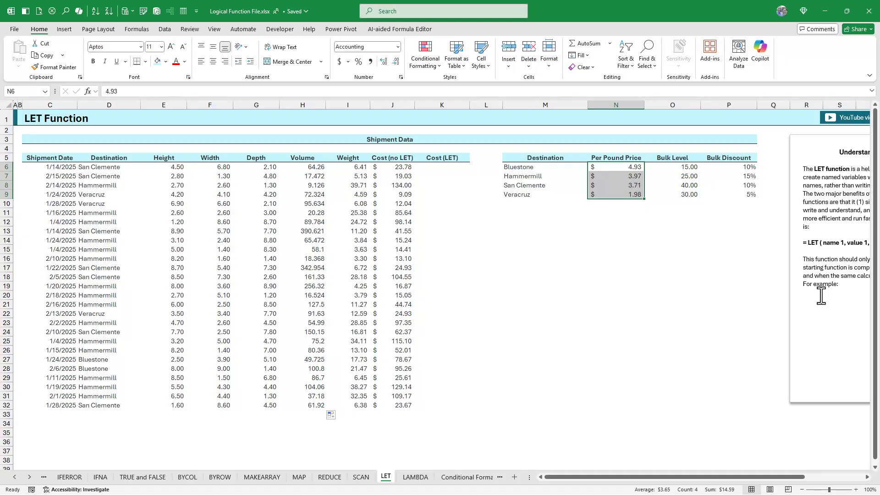
left_click_drag(689, 168, 687, 195)
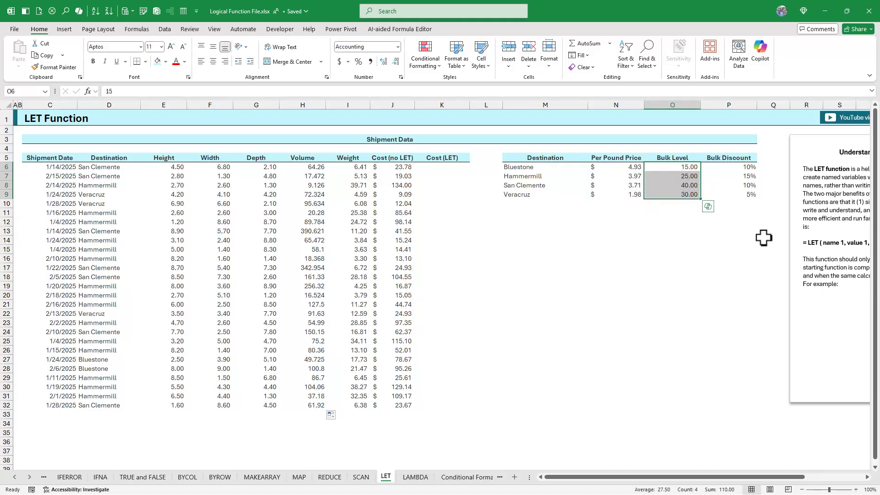
left_click_drag(732, 166, 734, 194)
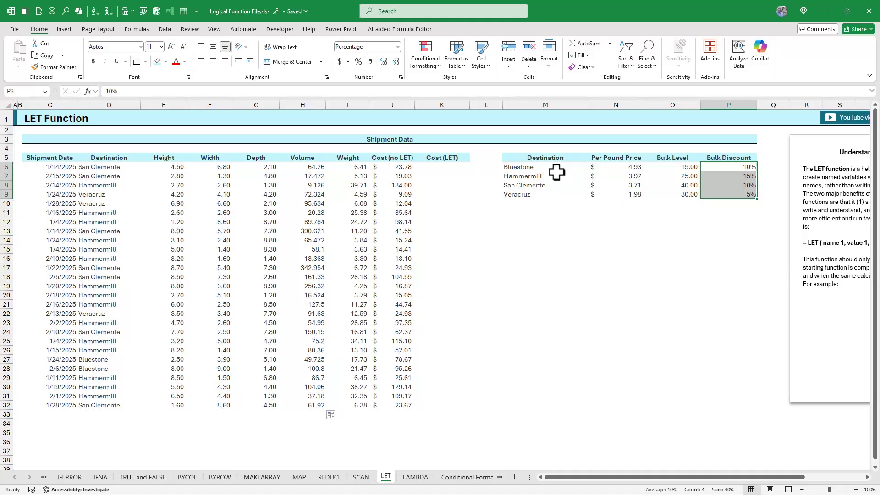
left_click(366, 165)
left_click_drag(690, 167, 689, 198)
left_click_drag(728, 168, 729, 196)
left_click(615, 160)
left_click_drag(615, 161, 620, 193)
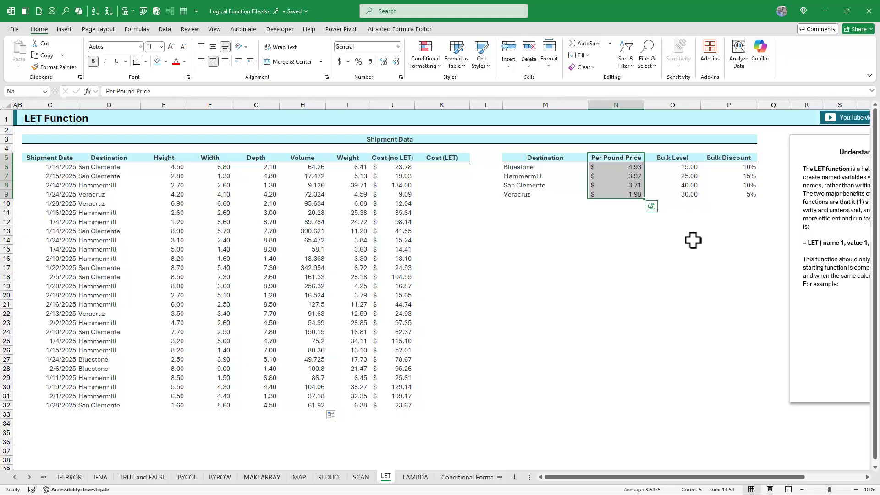
left_click(399, 167)
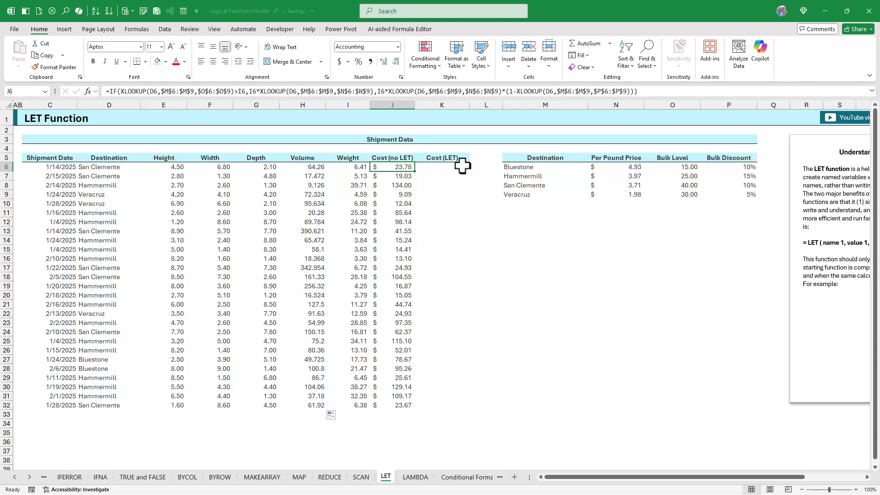
Step: Expand the formula bar and start a multi-line LET formula in K6 that defines weight as I6
left_click(460, 166)
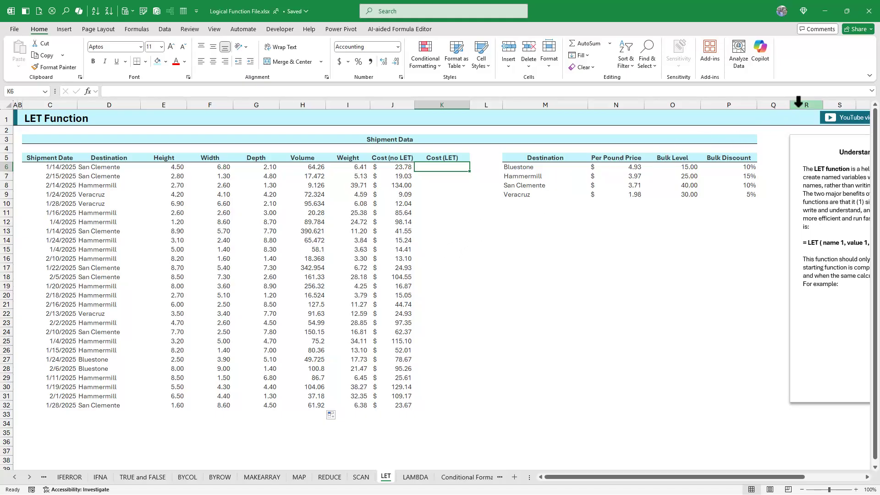
left_click(871, 92)
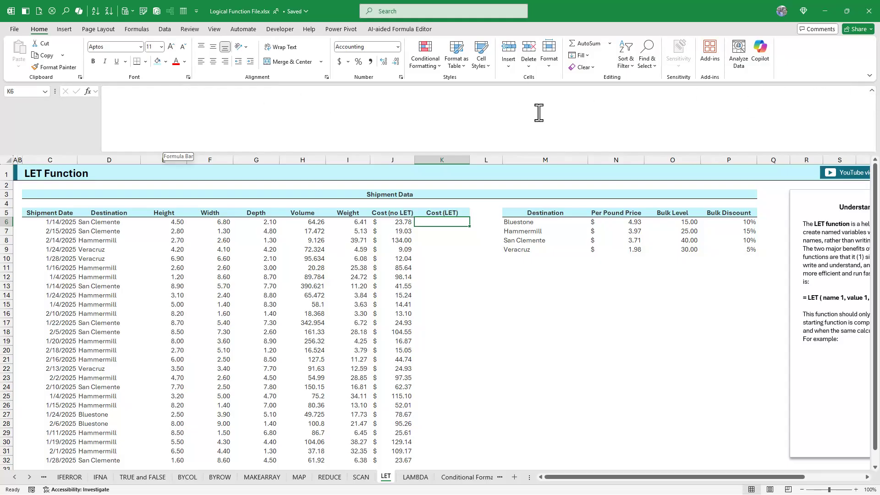
left_click(235, 98)
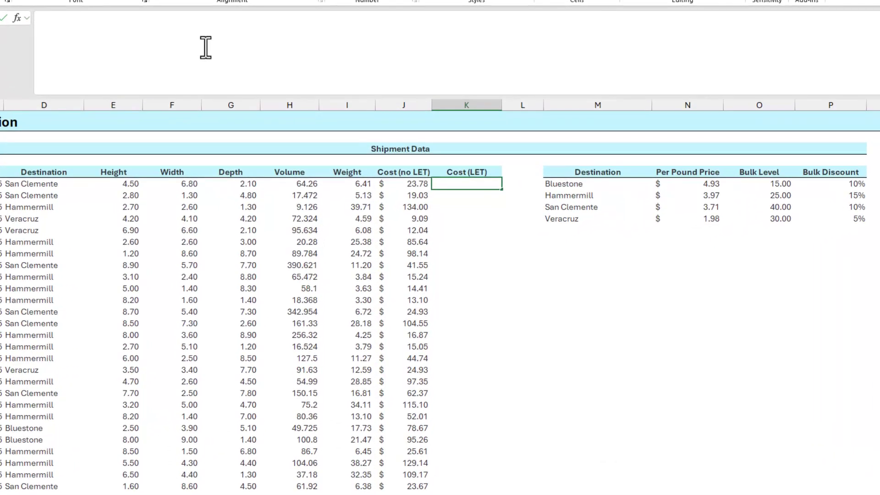
type("=LET(")
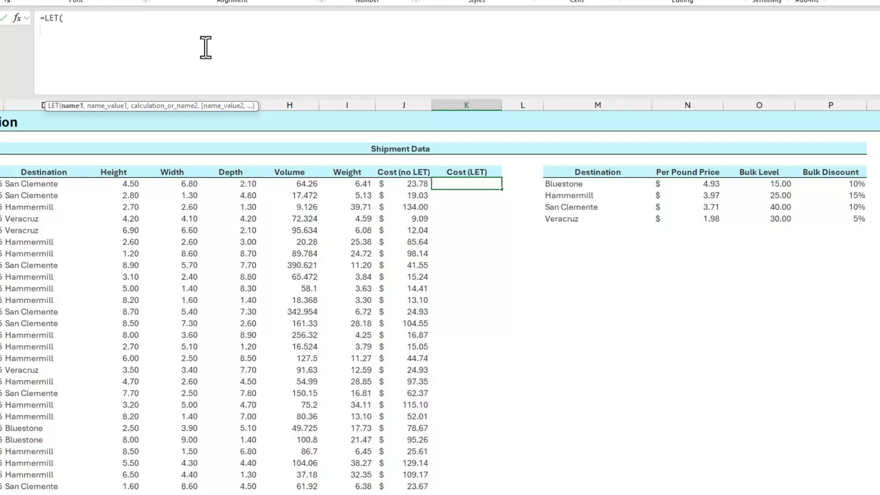
type("W")
key("BackSpace")
type("weight,")
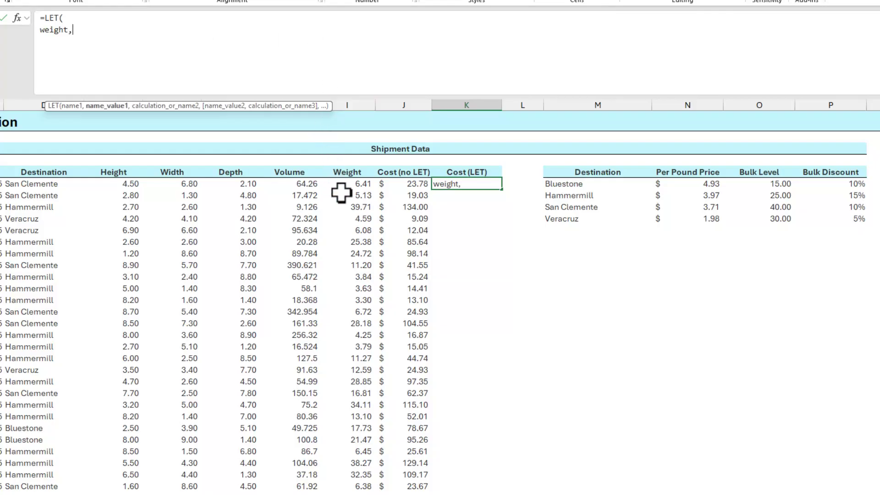
left_click(350, 181)
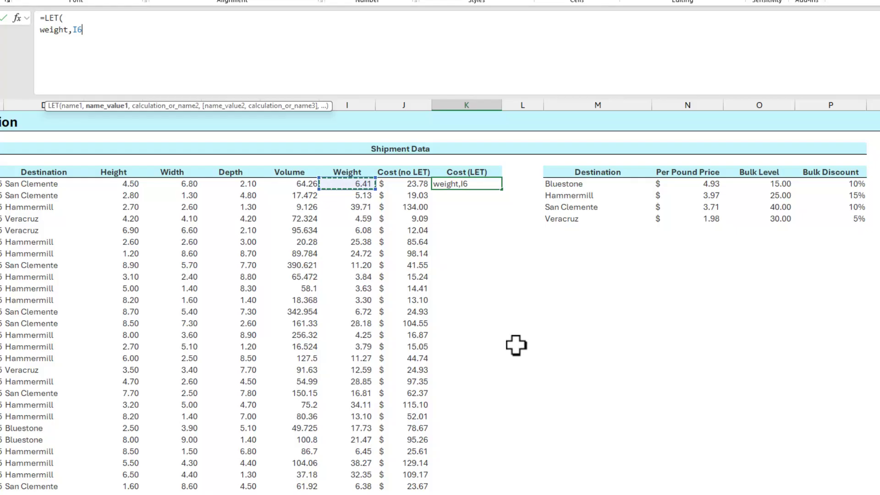
type(",")
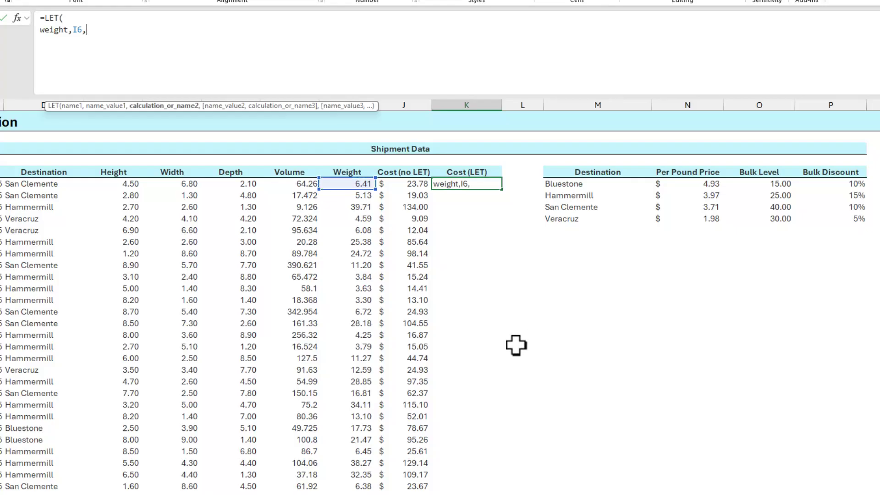
Step: Add a new line to the LET formula defining standard_price as XLOOKUP(D6,$M$6:$M$9,$N$6:$N$9)
key("alt+Return")
type("standard")
type("_price,xl")
key("Tab")
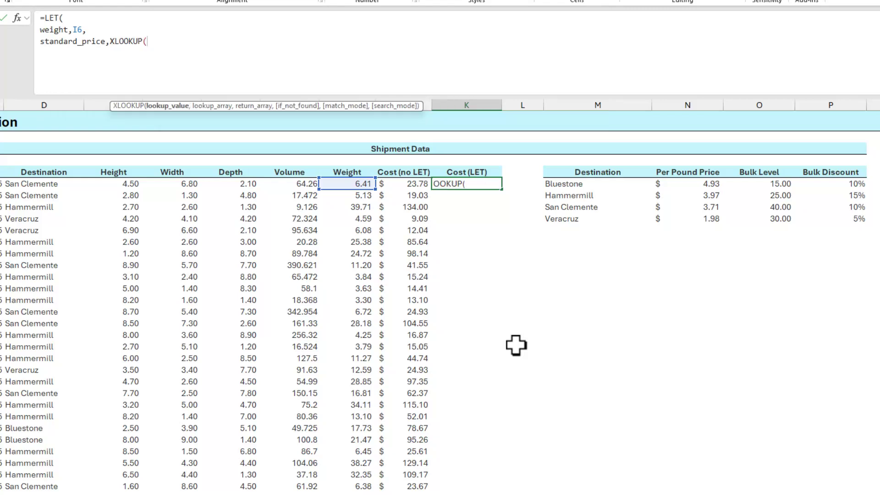
left_click(51, 185)
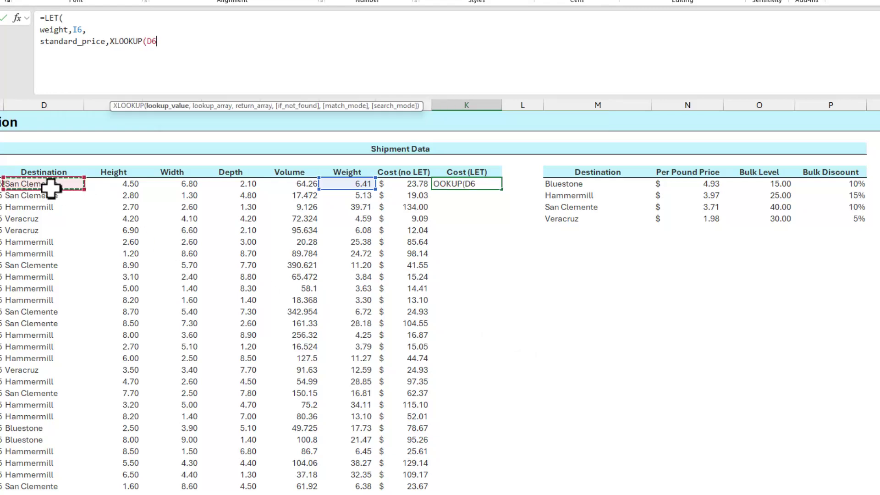
type(",")
left_click_drag(603, 186, 589, 216)
key("F4")
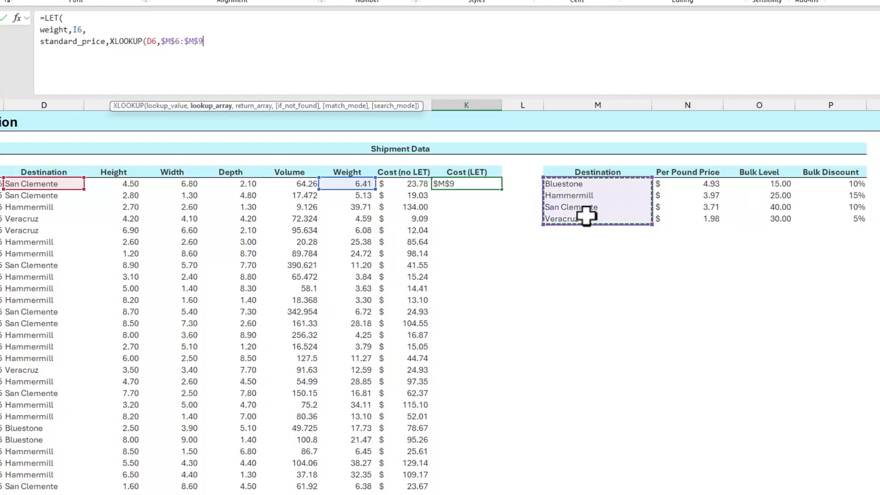
type(",")
left_click_drag(694, 187, 702, 220)
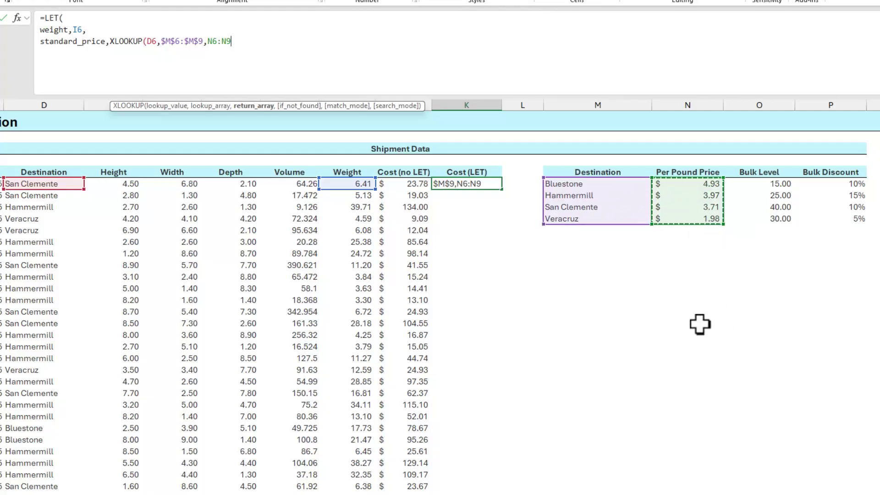
key("F4")
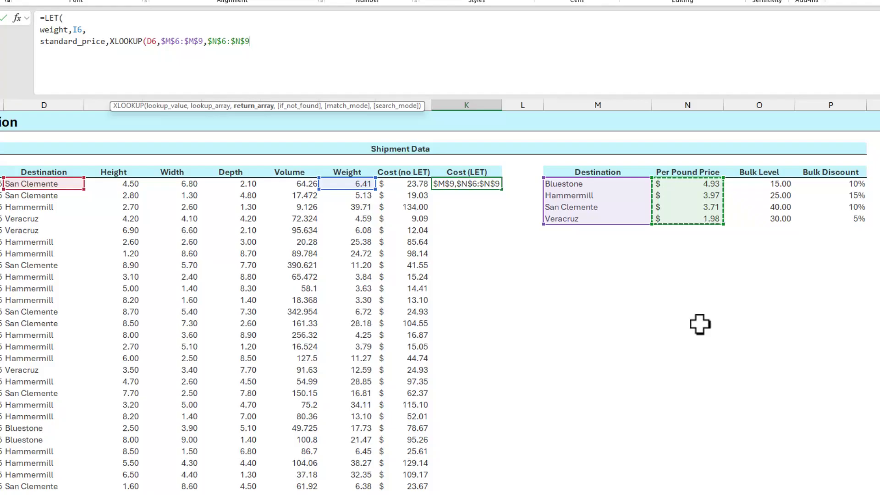
type(")")
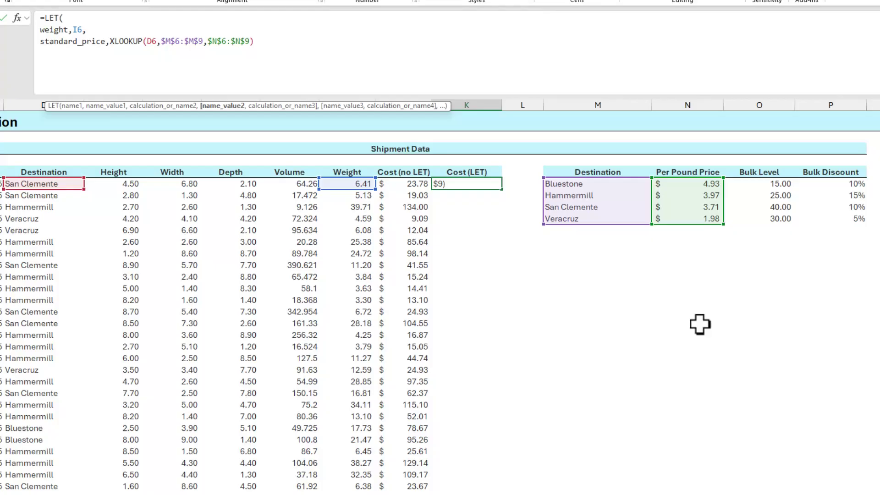
type(",")
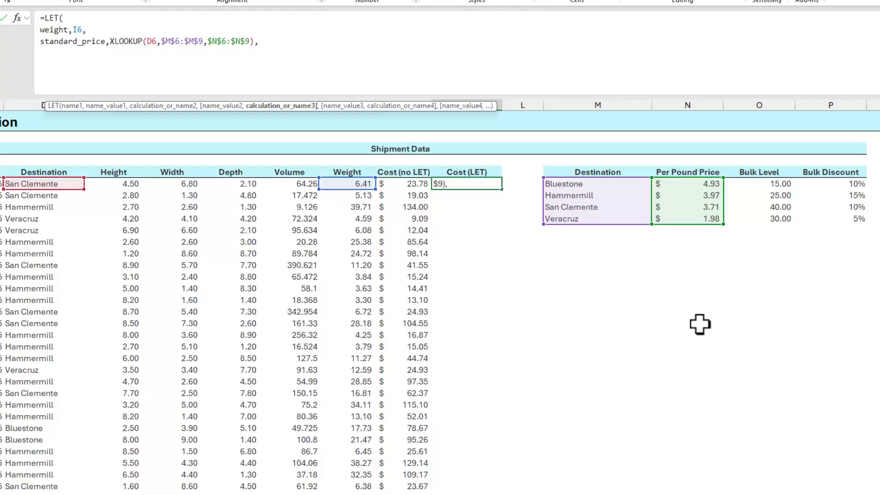
Step: Define bulk_level on a new line of the LET formula as XLOOKUP(D6,$M$6:$M$9,$O$6:$O$9)
key("alt+Return")
type("bulk_level,")
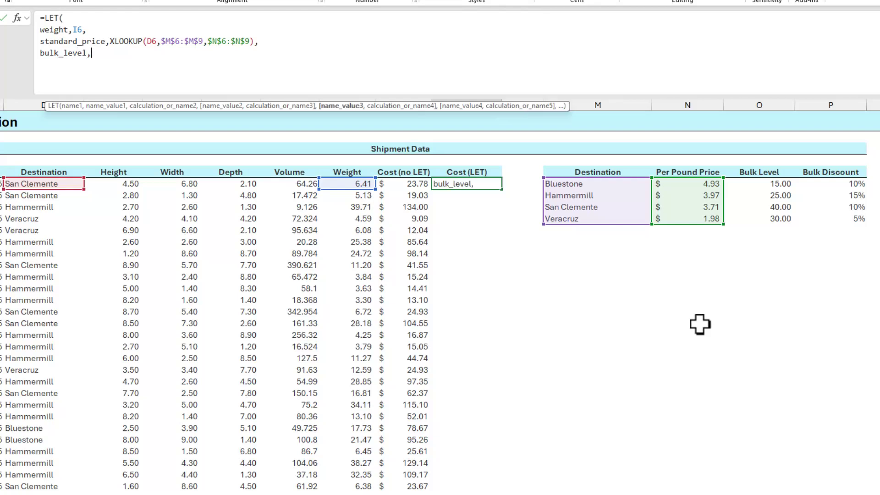
type("xl")
key("Tab")
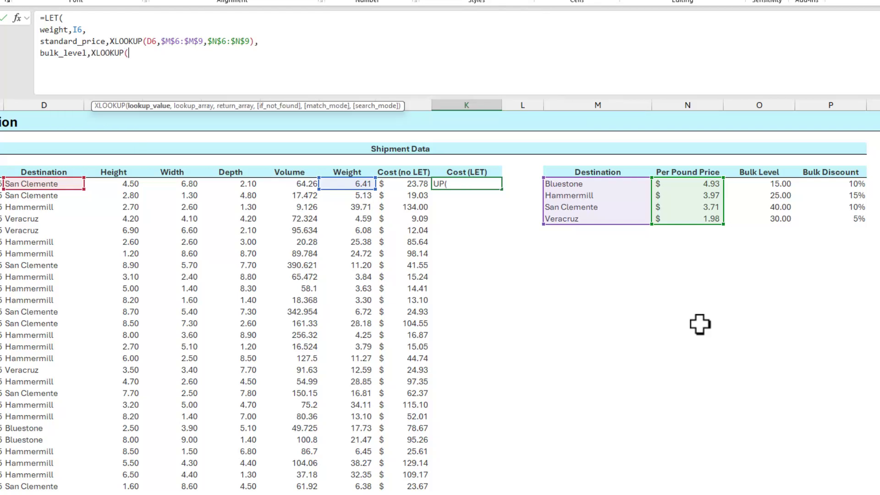
left_click(35, 185)
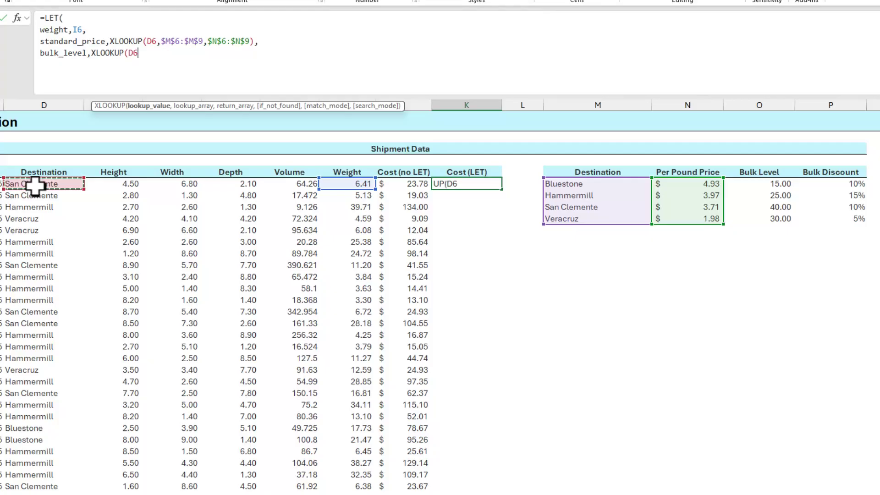
type(",")
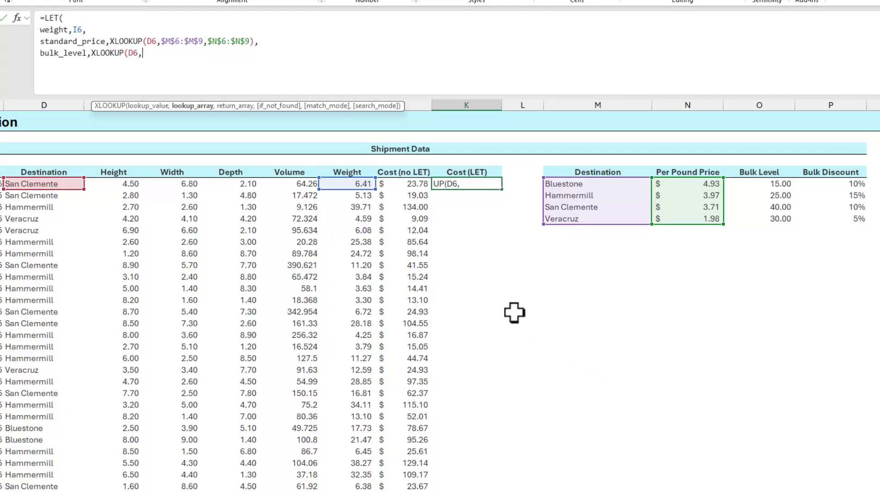
left_click_drag(587, 186, 612, 220)
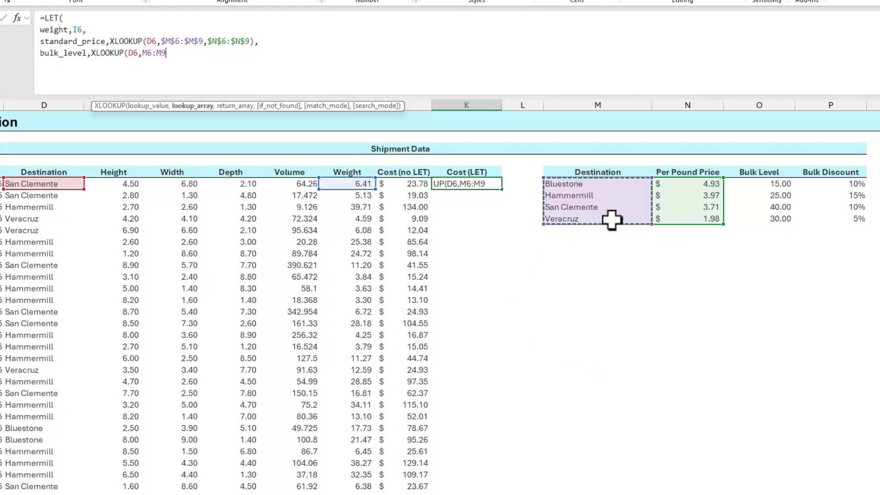
key("F4")
type(",")
left_click_drag(782, 183, 768, 226)
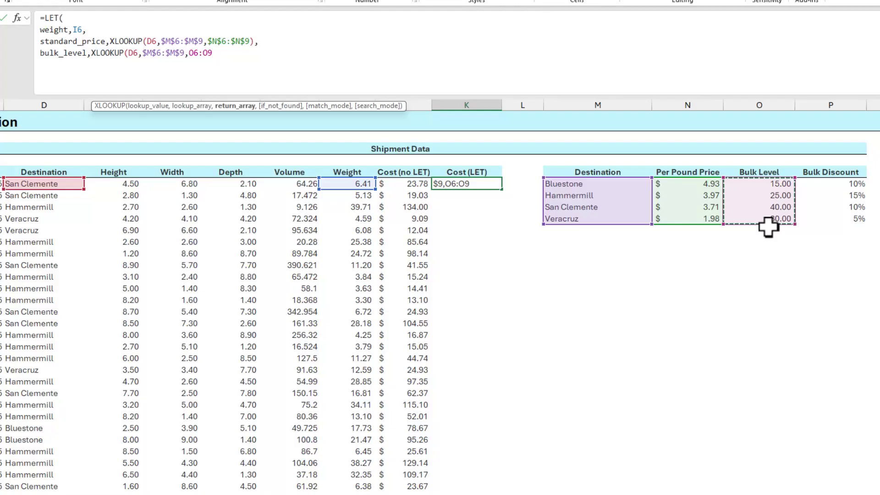
key("F4")
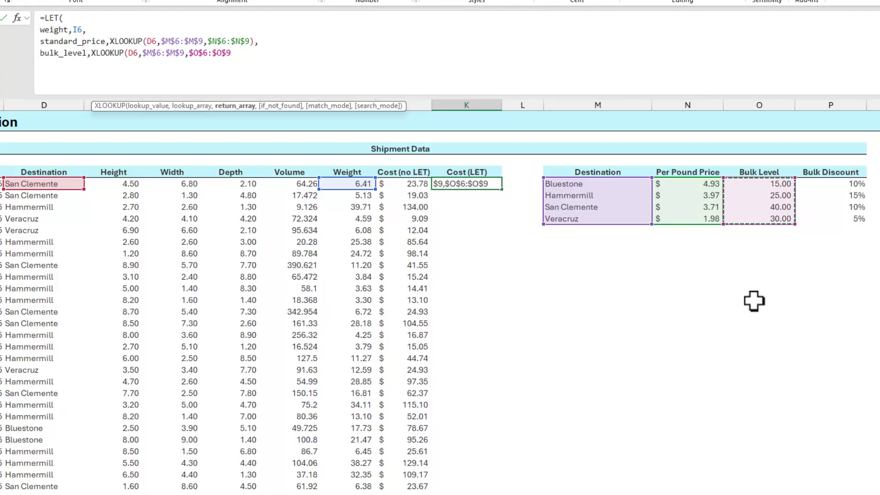
type(")")
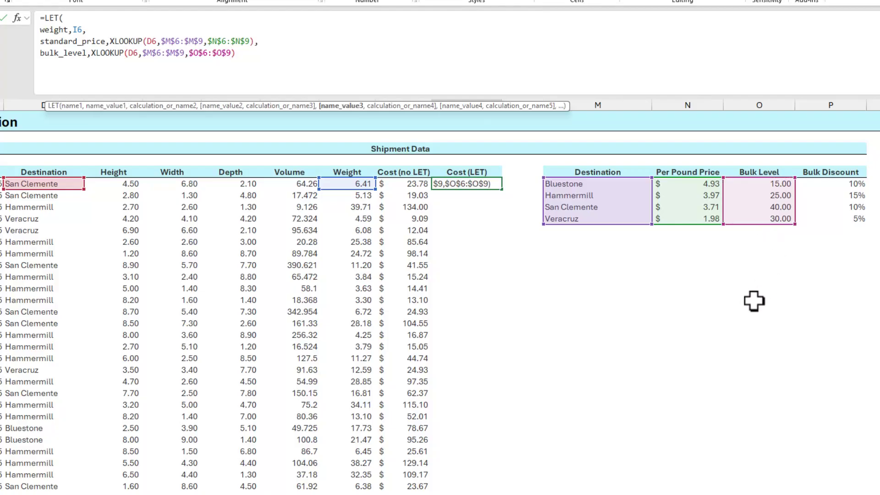
type(",")
Step: Add a bulk_discount variable on a new line with an XLOOKUP of D6 in M6:M9 that returns P6:P9
key("alt+Return")
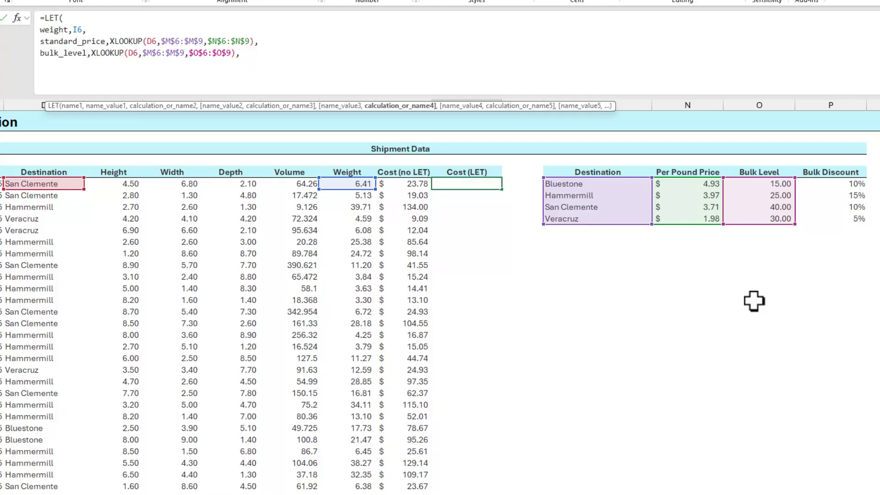
type("bulk_discount,xl")
key("Tab")
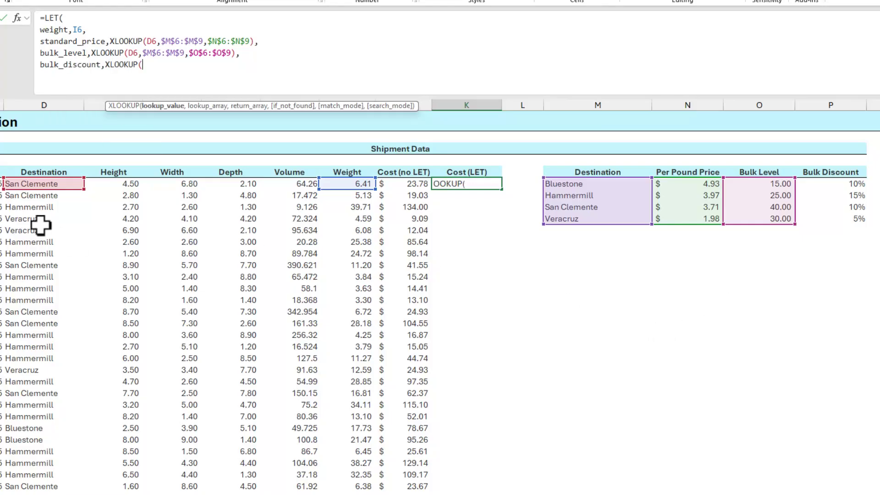
left_click(30, 183)
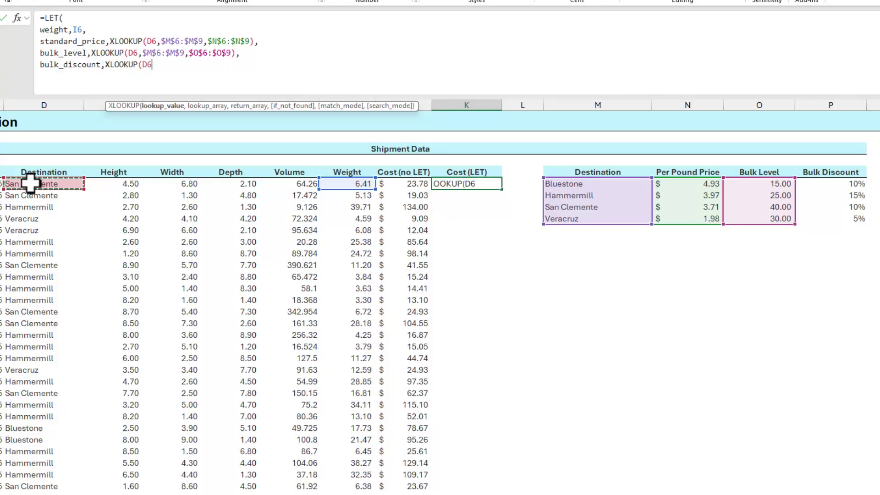
type(",")
left_click_drag(619, 183, 612, 215)
type(",M6:M9,")
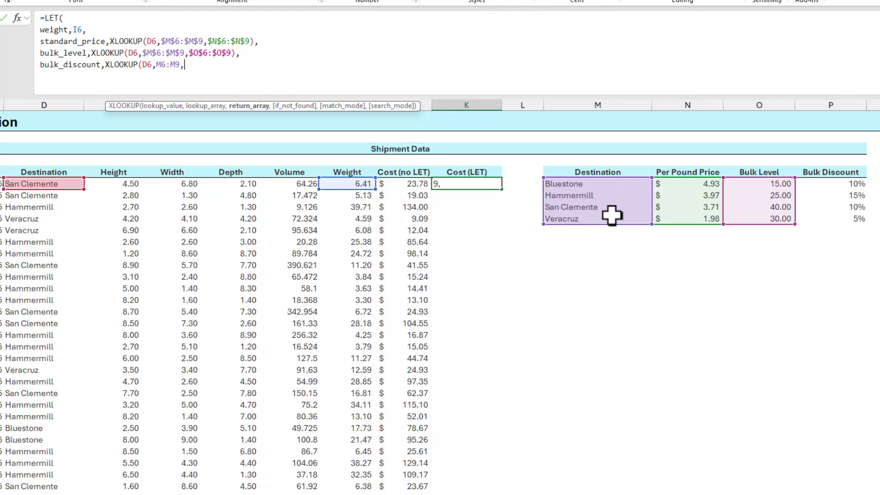
left_click(820, 189)
left_click_drag(820, 189, 819, 221)
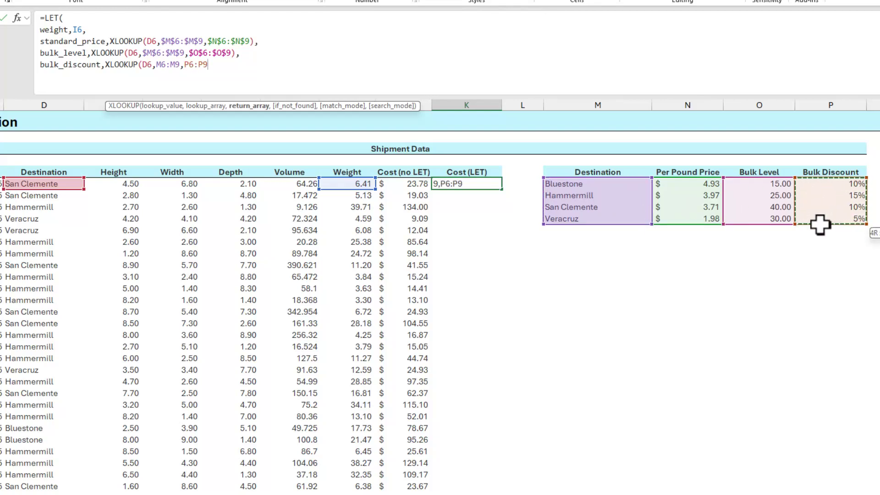
Step: Make the M6:M9 and P6:P9 ranges in the bulk_discount lookup absolute and close that XLOOKUP
left_click_drag(157, 64, 180, 64)
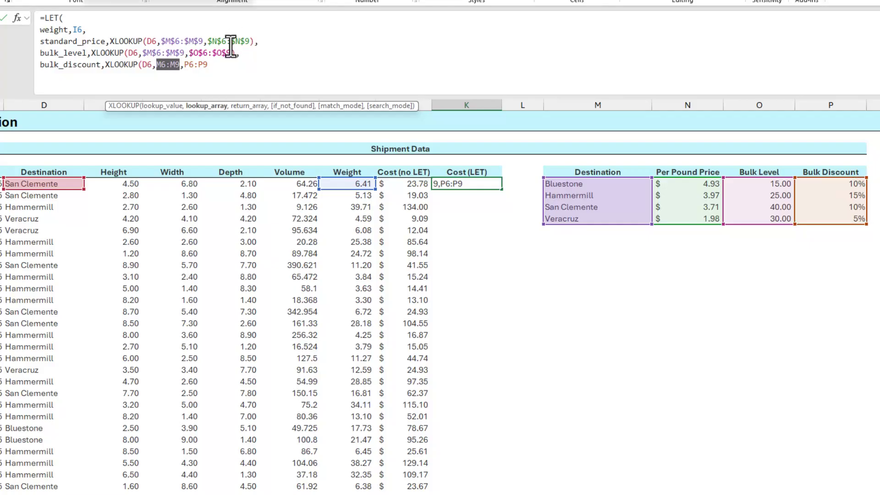
key("F4")
left_click_drag(227, 65, 203, 65)
key("F4")
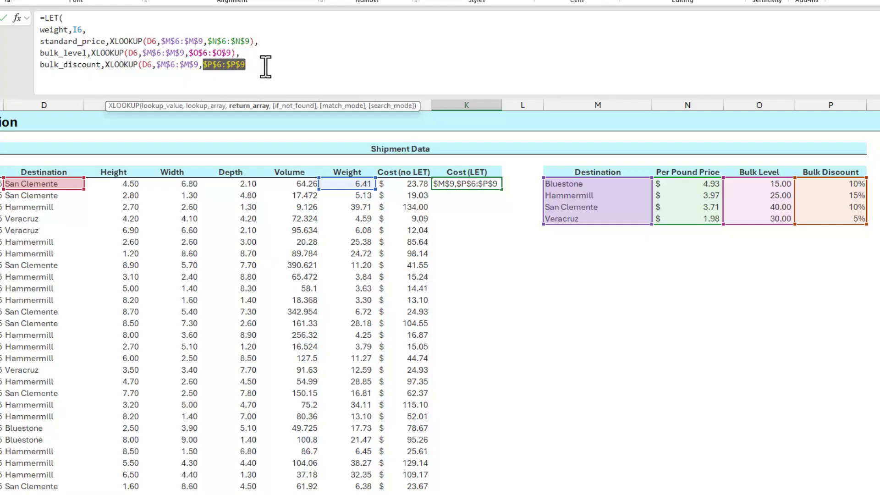
left_click(270, 70)
type(")")
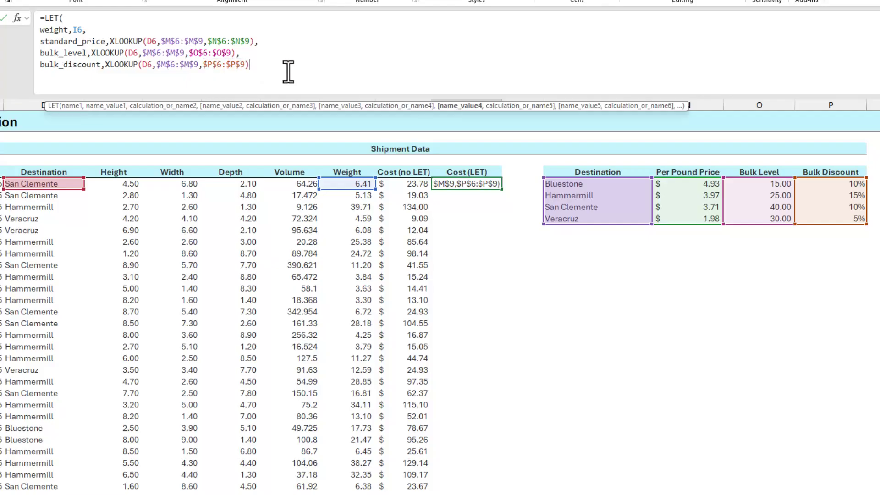
type(",")
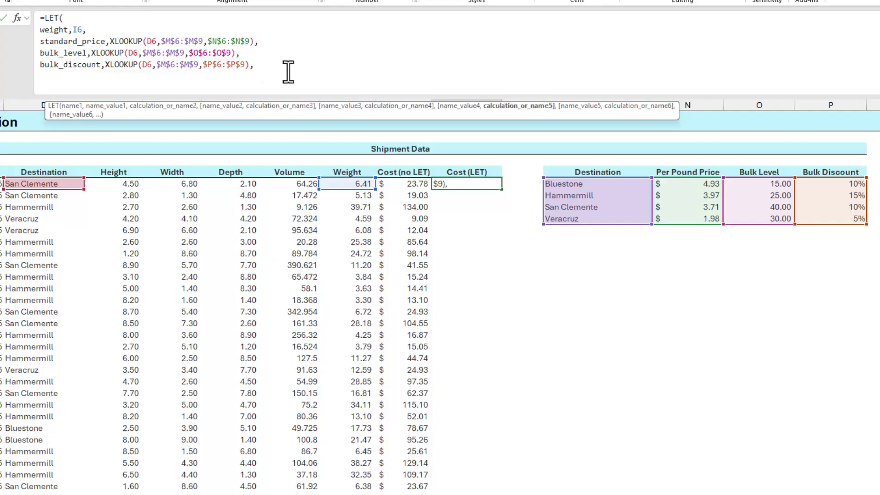
Step: Start the final calculation on a new line with an IF function testing weight>=bulk_level
key("alt+Return")
type("IF(")
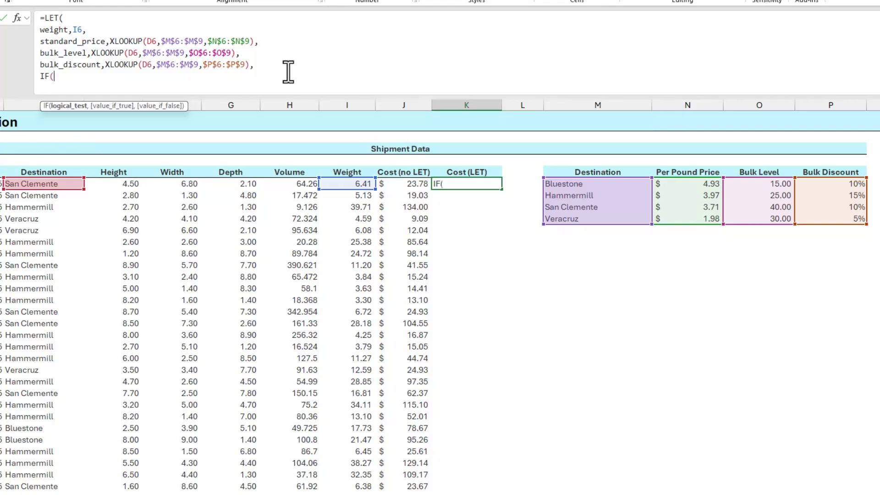
type("wei")
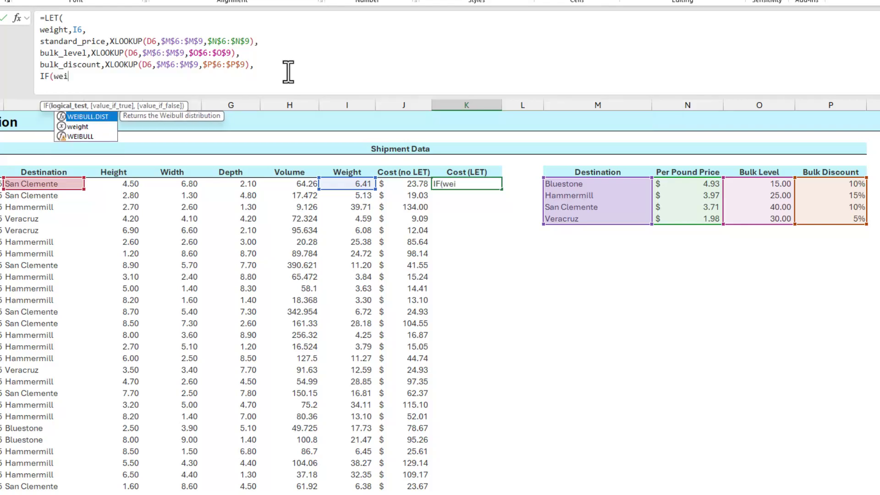
type("ght")
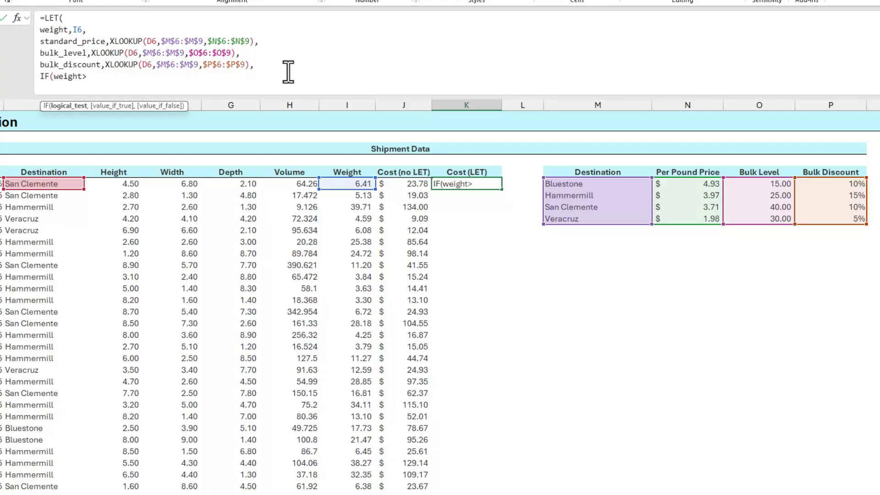
type(">=bulk")
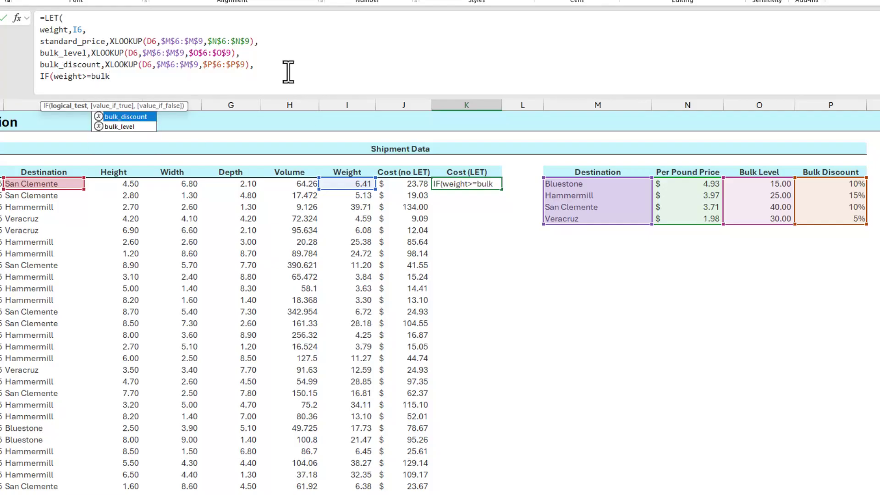
key("Down")
key("Tab")
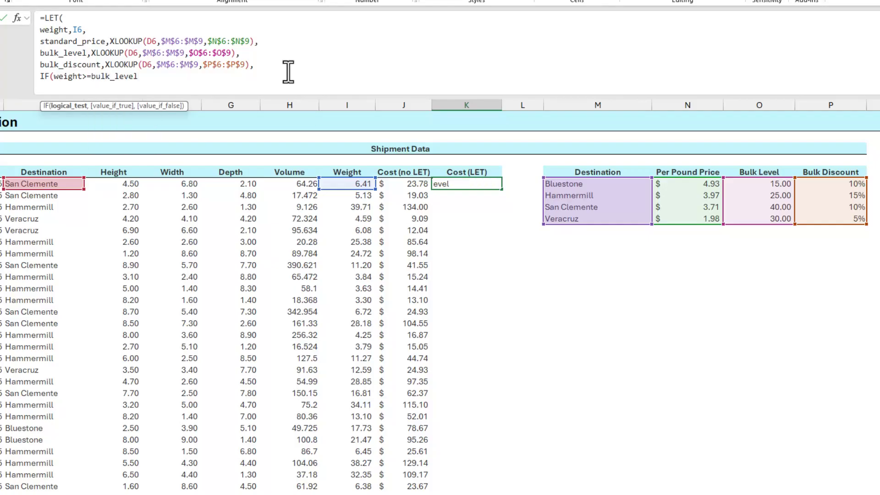
type(",")
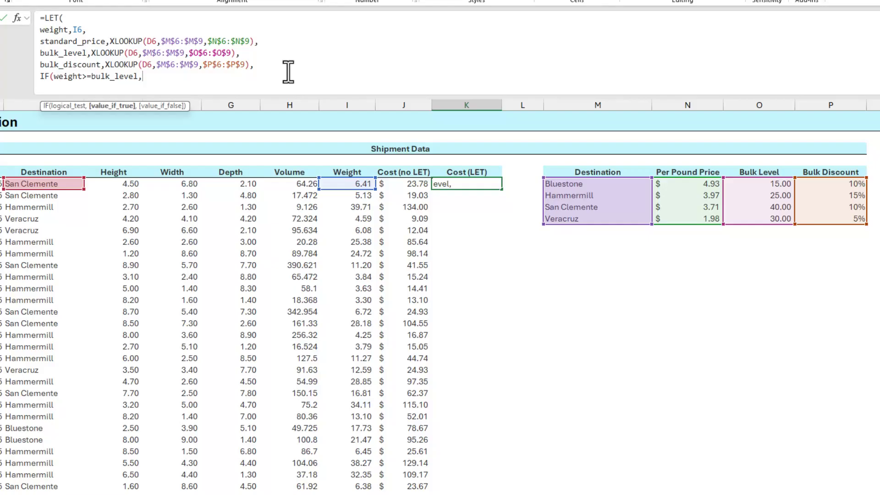
Step: Give the IF function the value-if-true calculation weight*standard_price*(1-bulk_discount, using the named LET variables
type("weight")
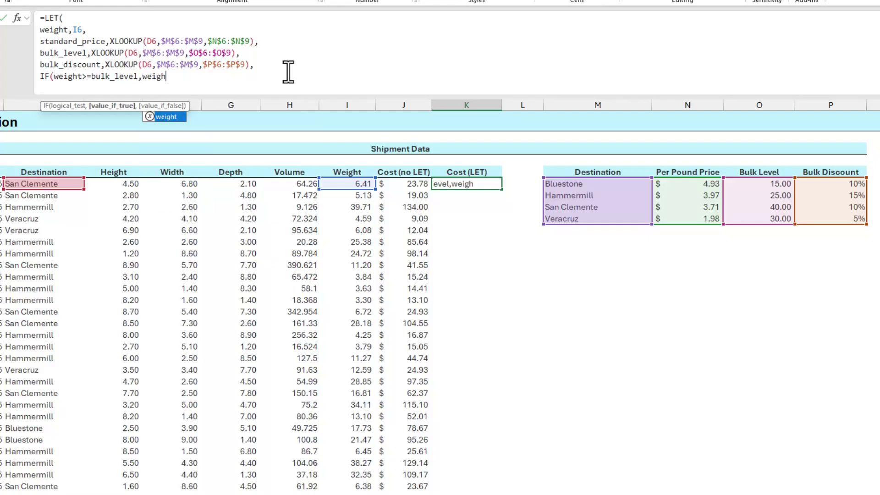
type("*stand")
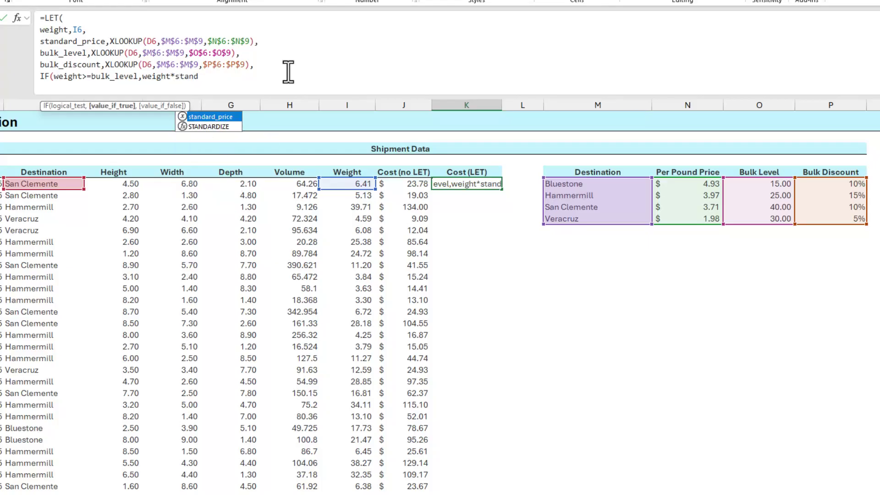
key("Tab")
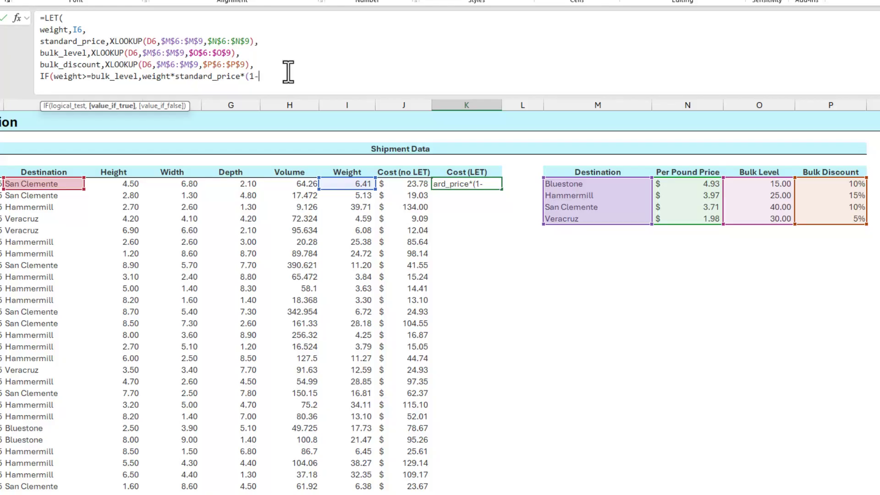
type("*(1-bulk")
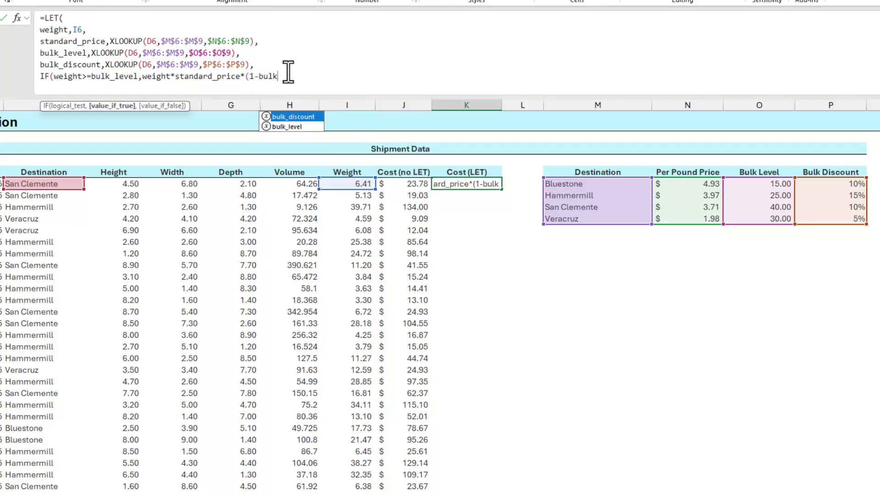
key("Tab")
Step: Close the discount parenthesis, add weight*standard_price as the value if false, and close the IF function
type("),w")
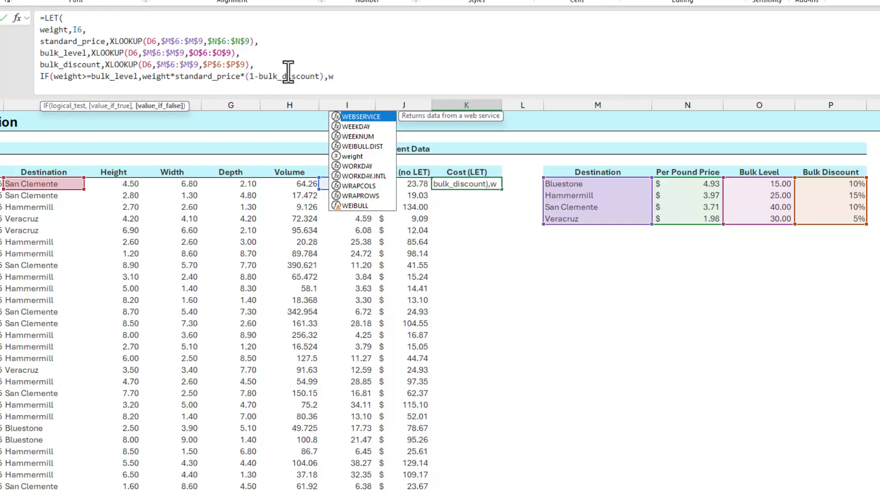
type("eight")
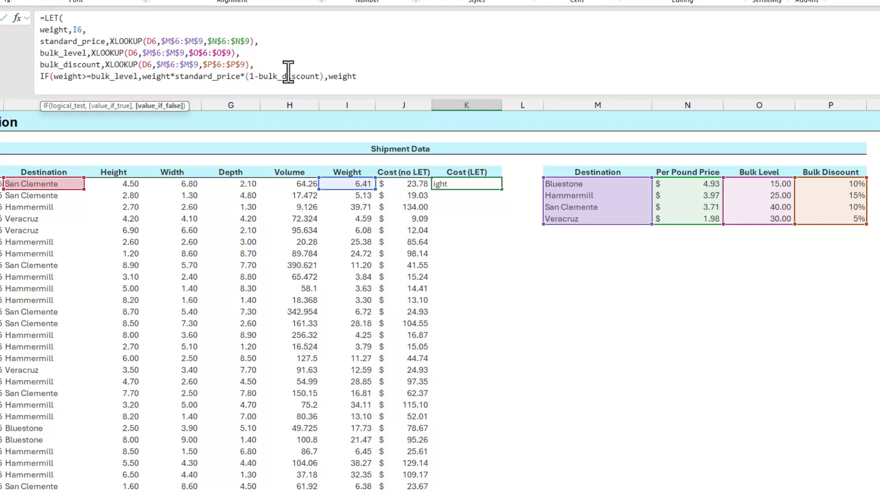
type("*stan")
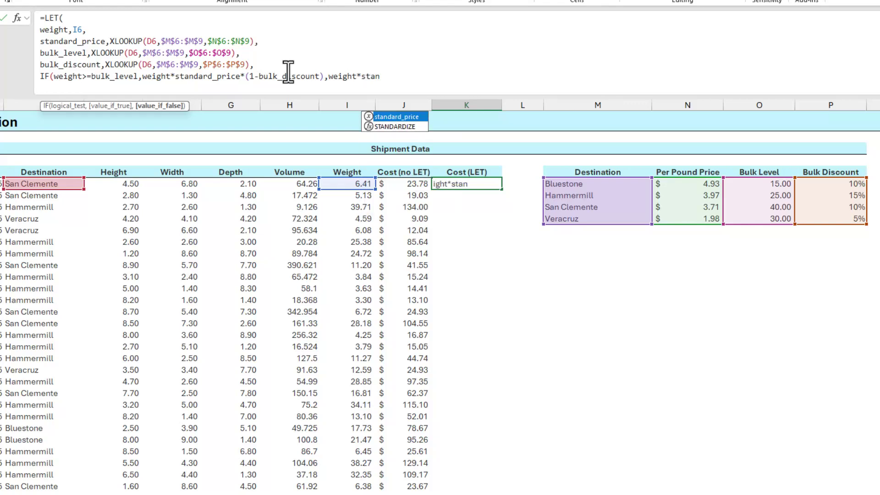
key("Tab")
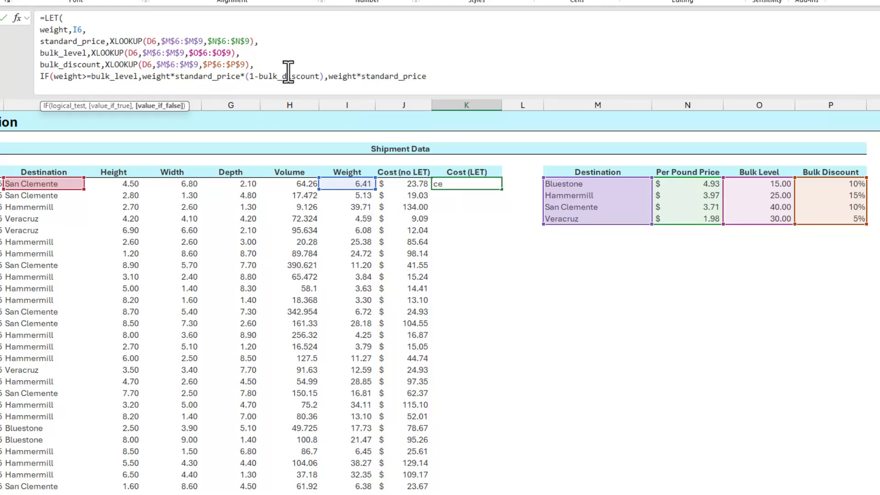
type(")")
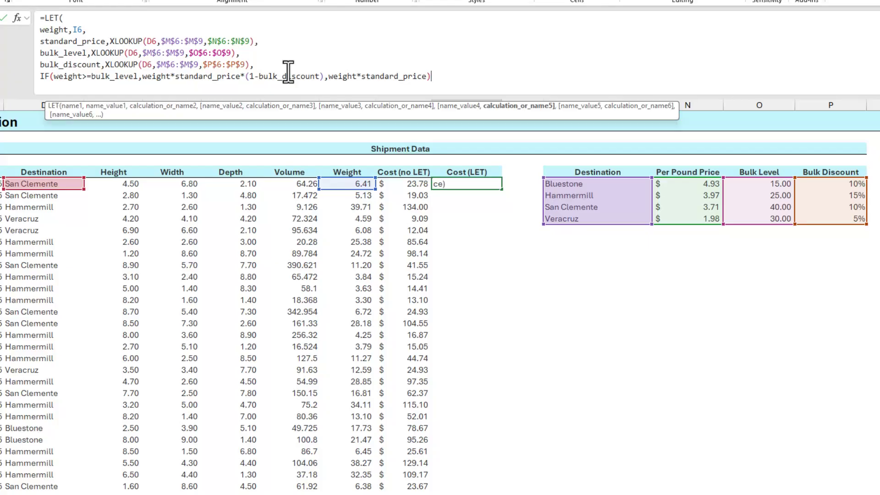
Step: Close the LET function on its own line, commit the formula in K6, and fill it down the Cost (LET) column
key("alt+Return")
type(")")
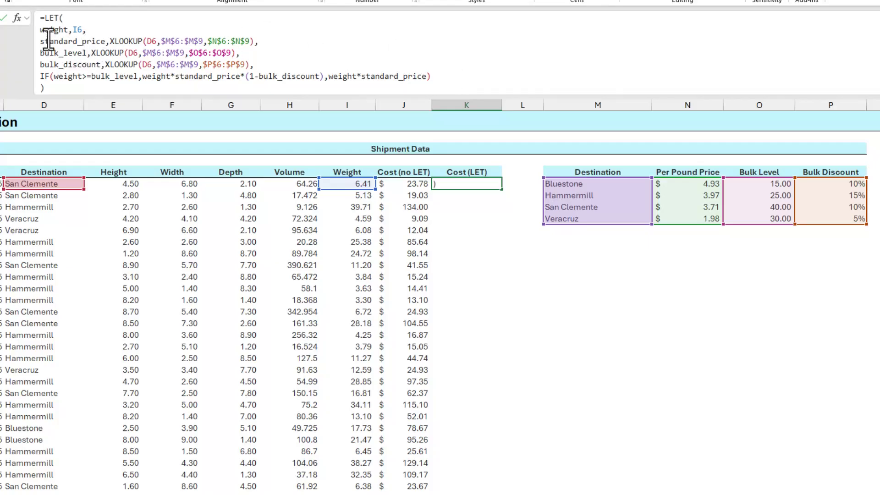
left_click_drag(40, 41, 100, 42)
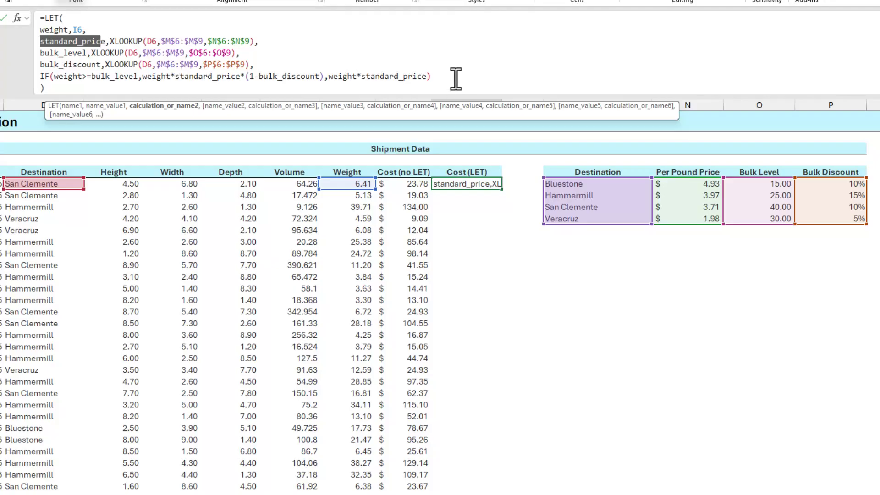
left_click(185, 87)
key("ctrl+Return")
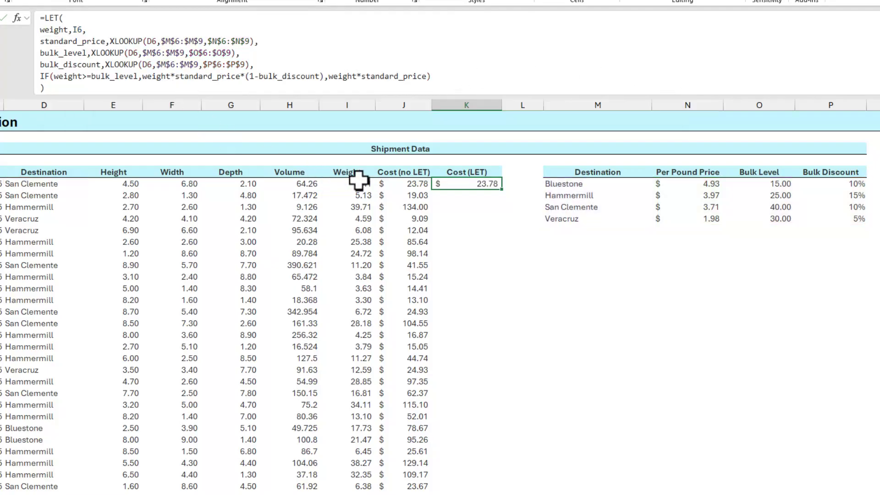
double_click(502, 189)
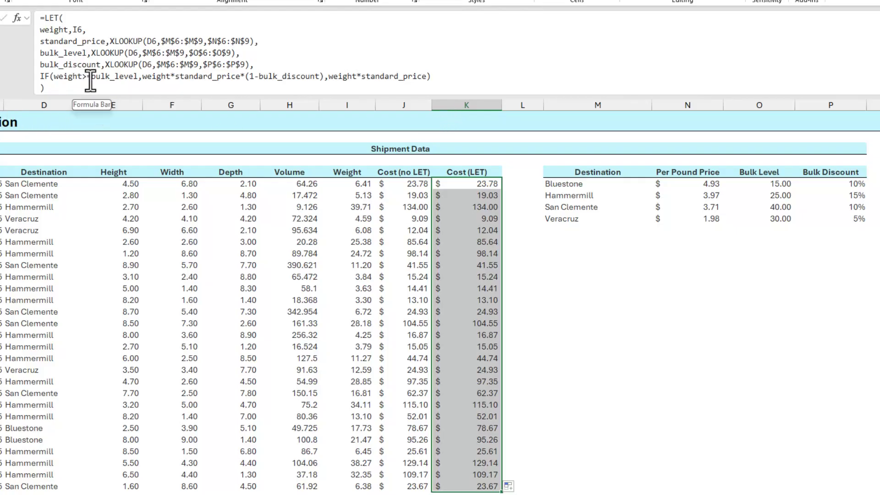
Step: Examine both uses of standard_price in the IF calculation of the Cost (LET) formula
left_click_drag(175, 79, 239, 79)
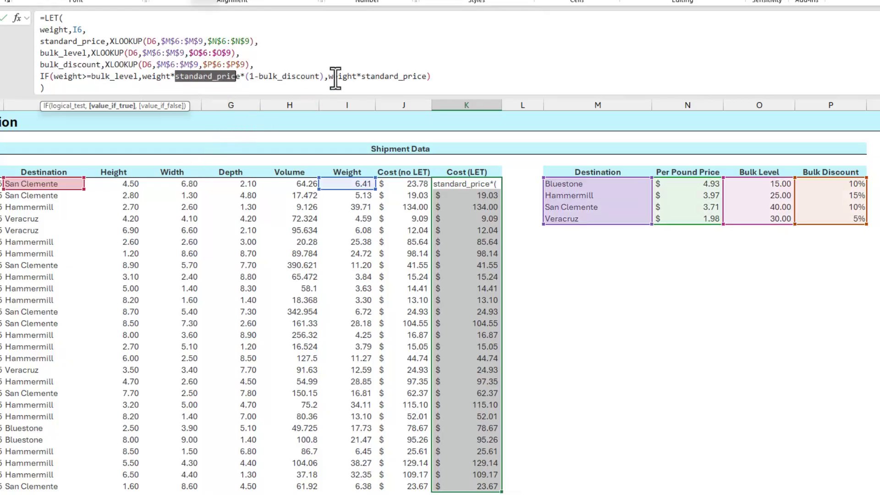
left_click_drag(361, 78, 408, 79)
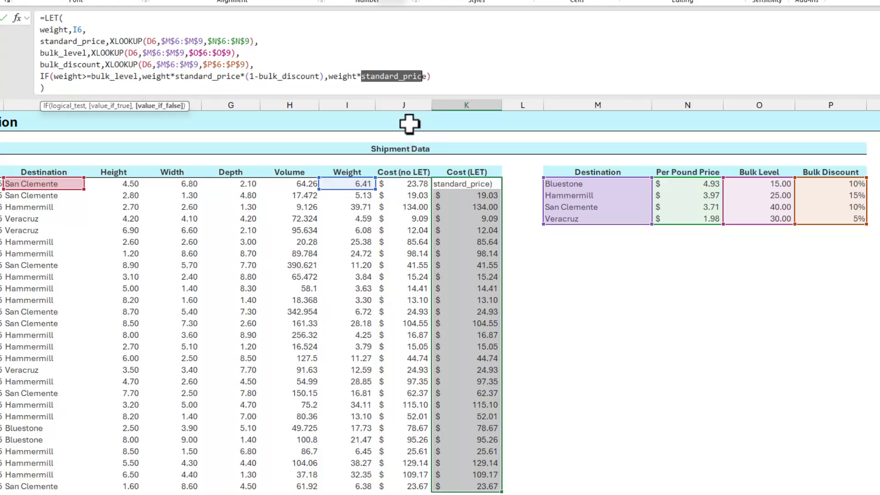
left_click(350, 86)
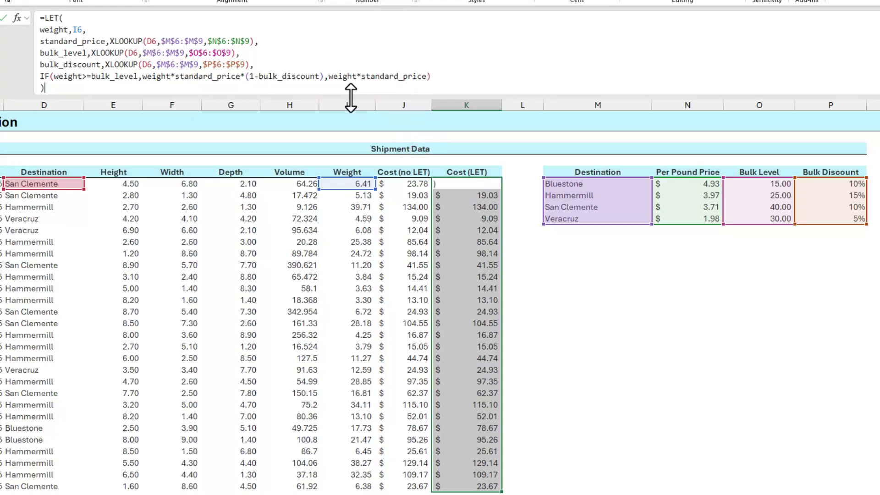